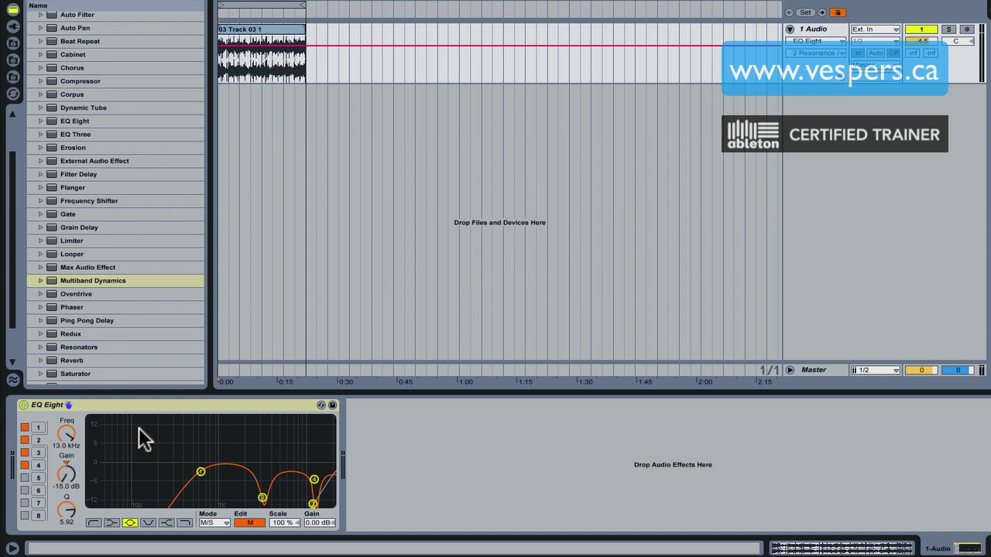
- Play the audio track and bypass EQ Eight briefly to compare the sound with and without it
key("space")
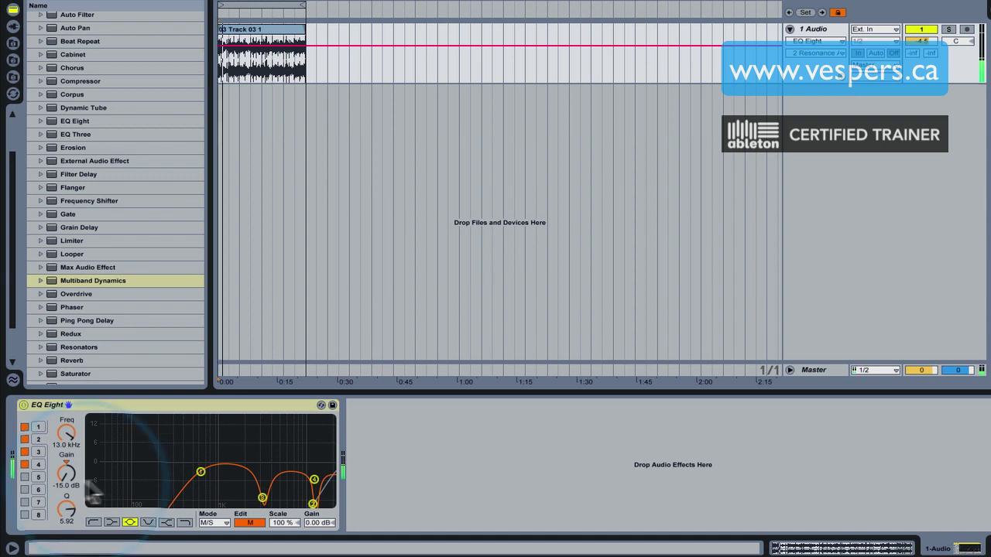
left_click(23, 405)
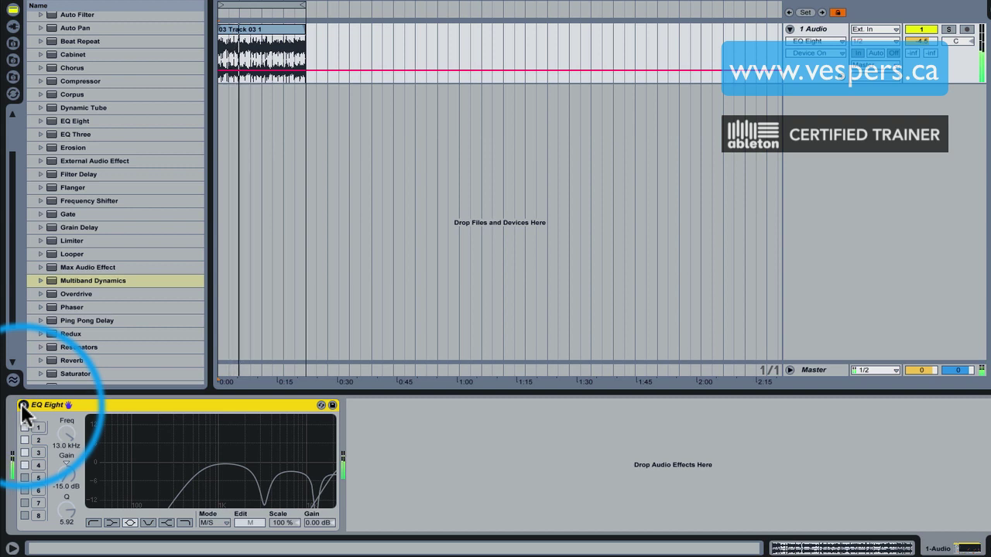
left_click(24, 405)
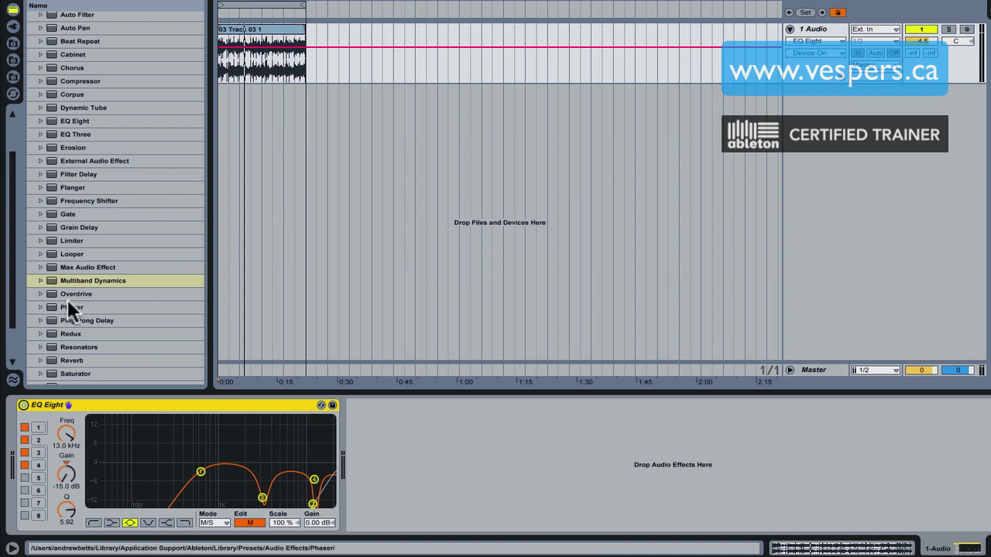
- Try a Gate after EQ Eight with its threshold at -28 dB during playback, and delete it again
scroll(68, 304, "down", 3)
scroll(56, 278, "up", 4)
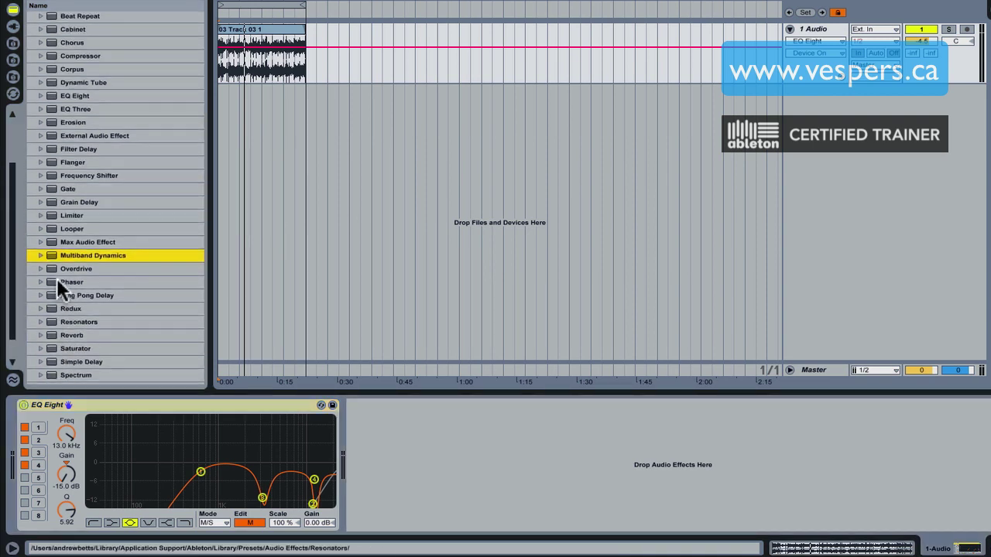
left_click(53, 239)
left_click_drag(85, 238, 491, 411)
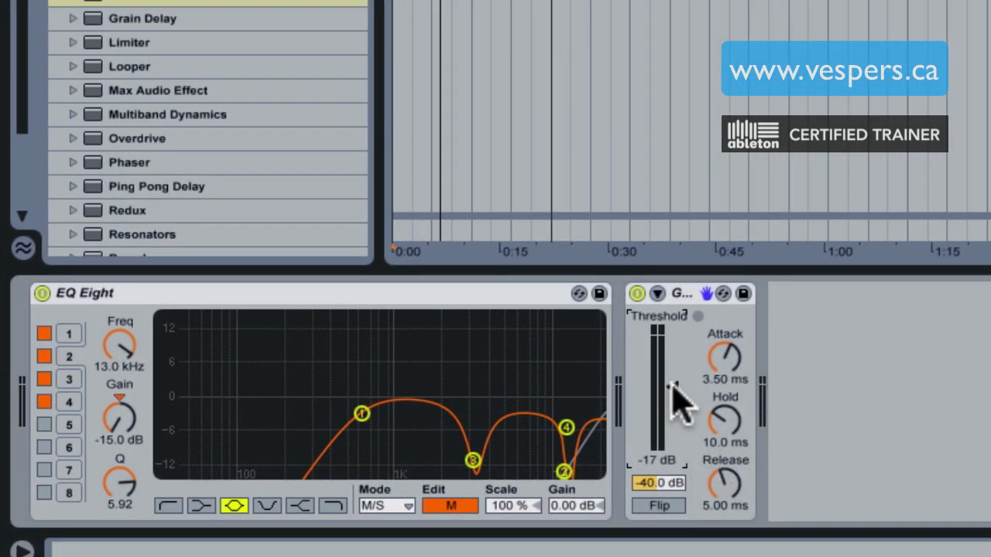
mouse_move(672, 387)
left_mouse_down()
mouse_move(671, 399)
mouse_move(672, 384)
left_mouse_up()
key("space")
left_click_drag(671, 384, 673, 425)
key("space")
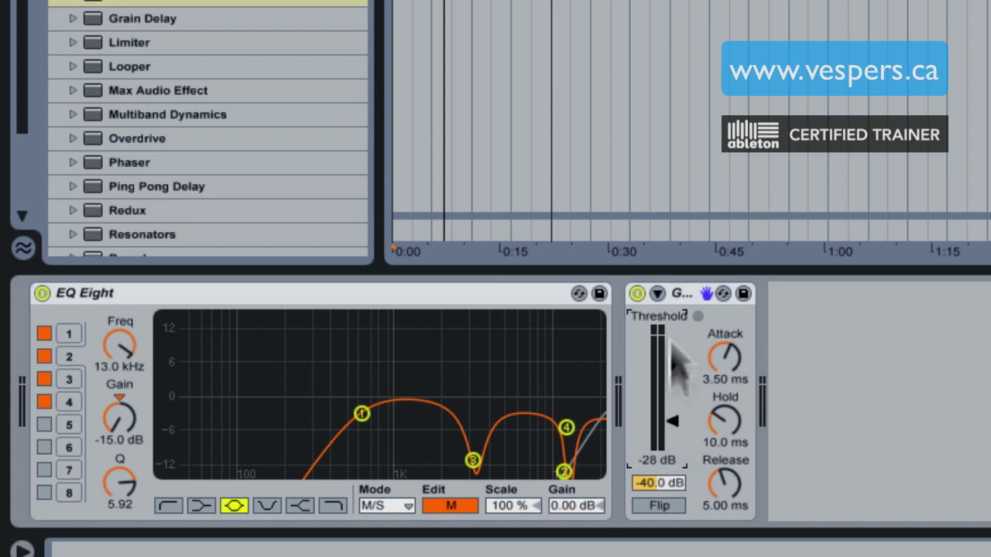
left_click(688, 295)
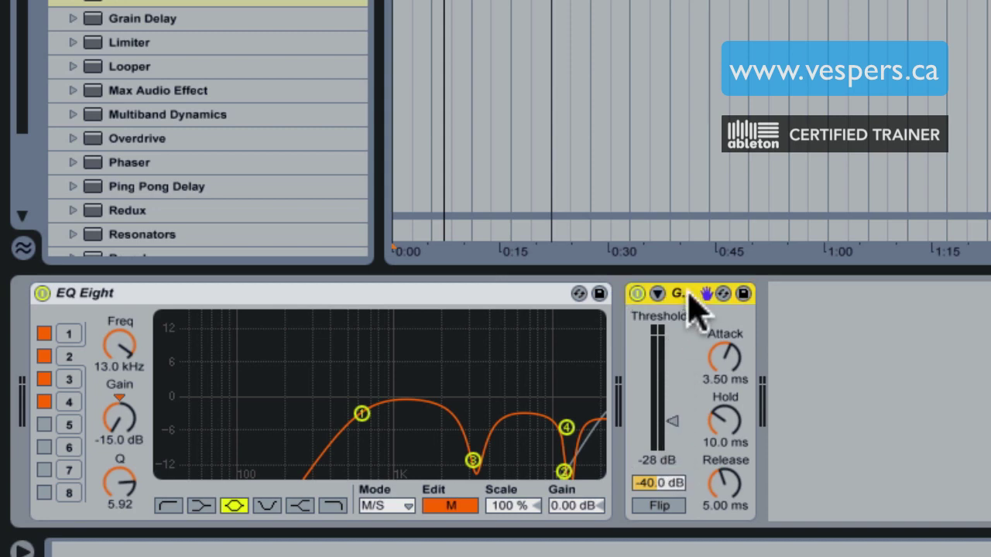
key("Delete")
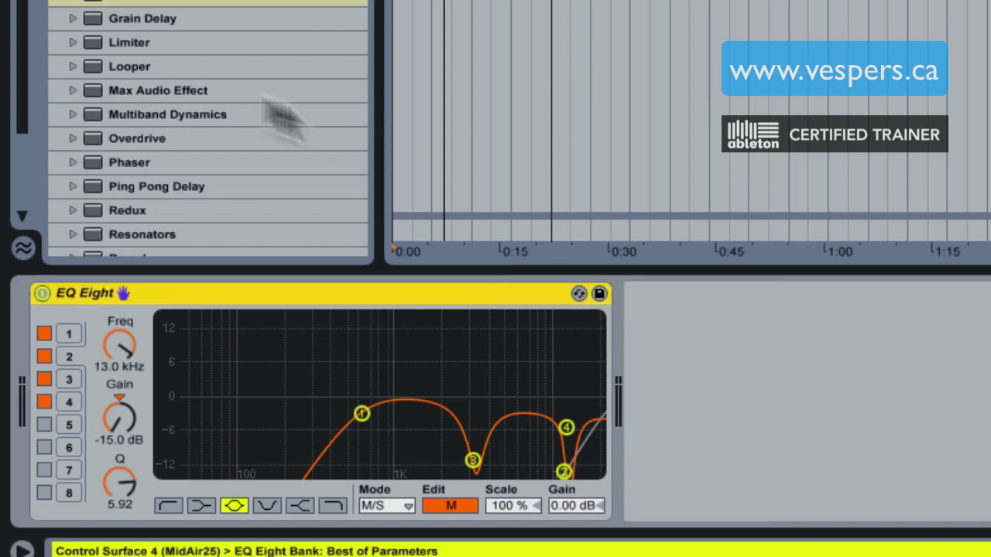
- Add Multiband Dynamics after EQ Eight and set its low split frequency to 202 Hz
scroll(150, 122, "up", 1)
left_click_drag(85, 175, 640, 396)
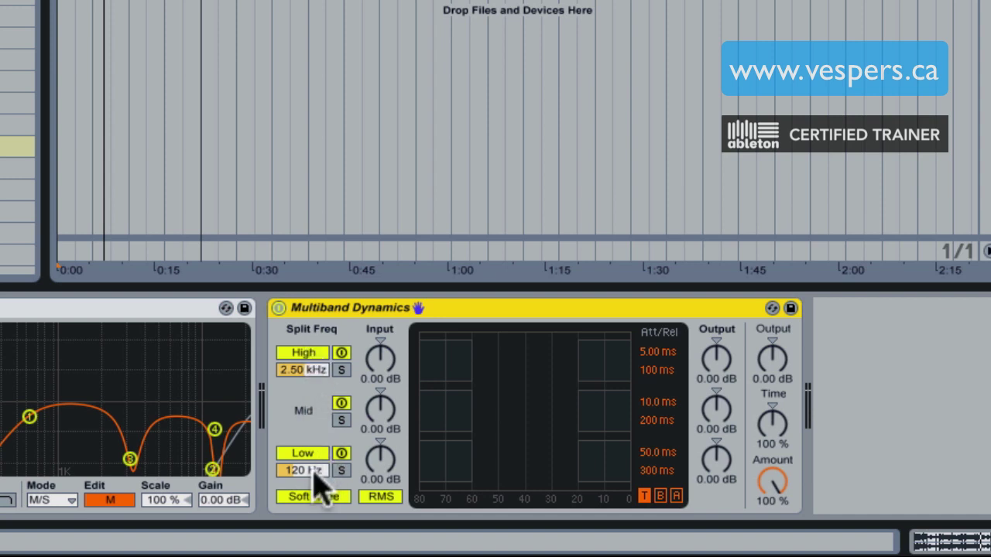
left_click_drag(307, 472, 306, 433)
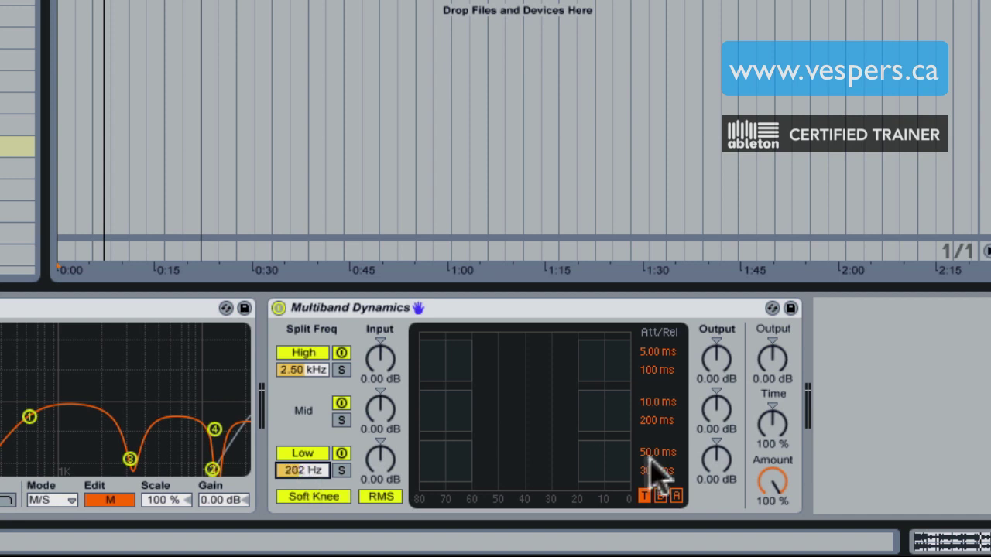
- Show the Below settings in Multiband Dynamics and set the low band's threshold to -32.0 dB, checking against playback
left_click(659, 495)
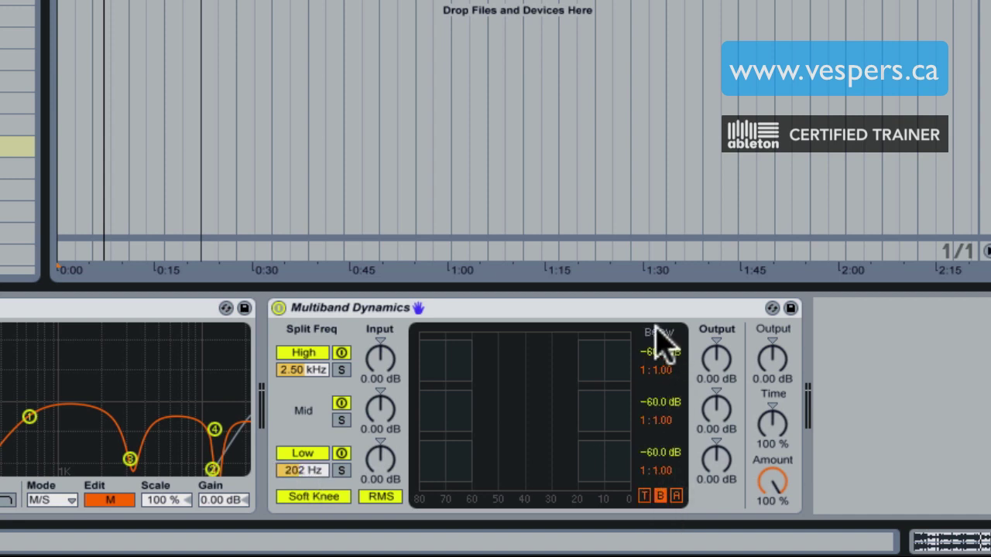
left_click_drag(449, 459, 519, 460)
mouse_move(518, 461)
left_mouse_down()
mouse_move(475, 461)
mouse_move(517, 461)
left_mouse_up()
key("space")
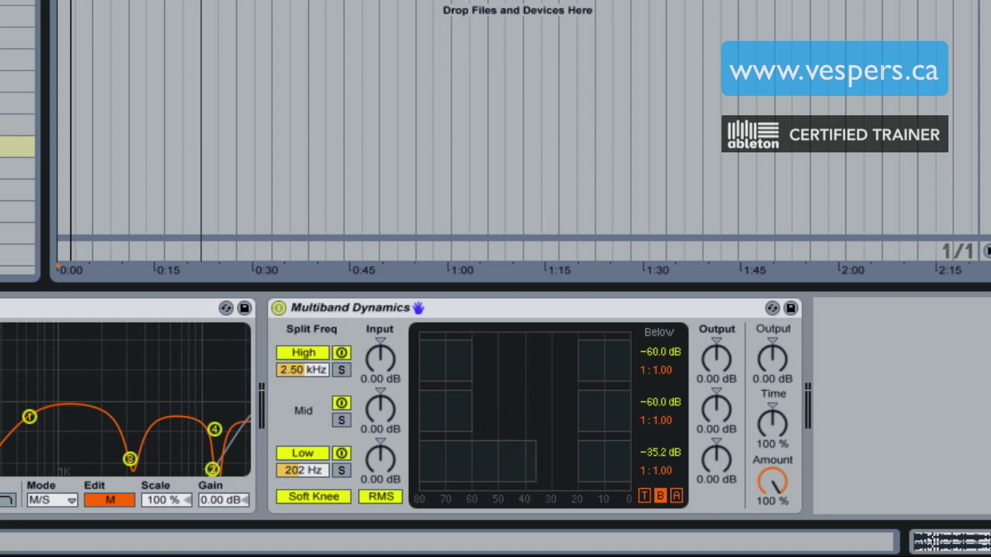
left_click_drag(537, 460, 543, 460)
key("space")
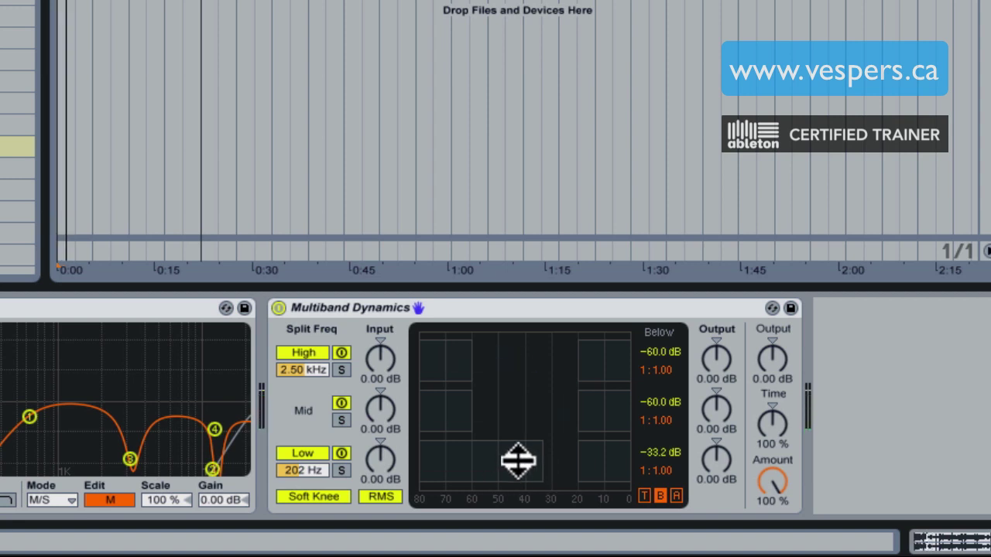
key("space")
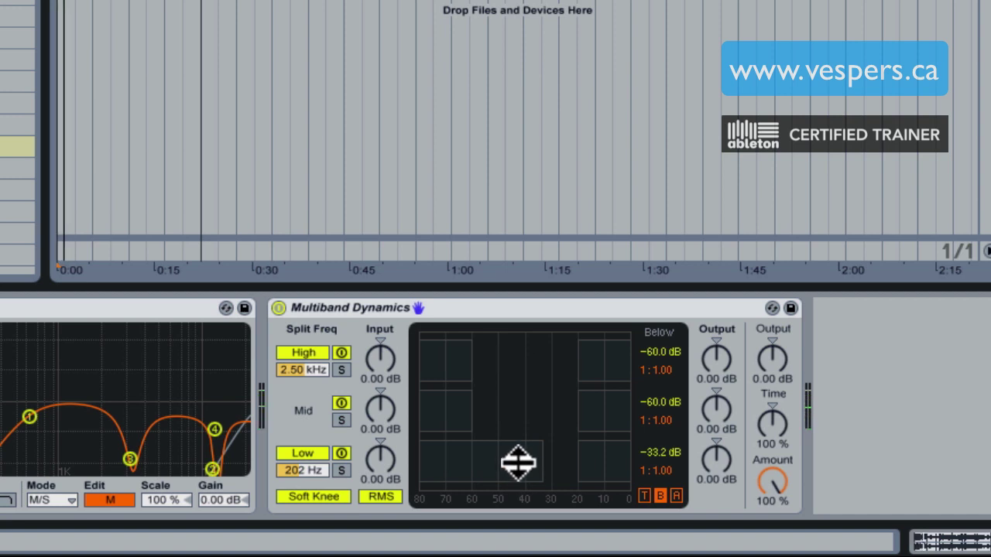
left_click_drag(542, 461, 535, 460)
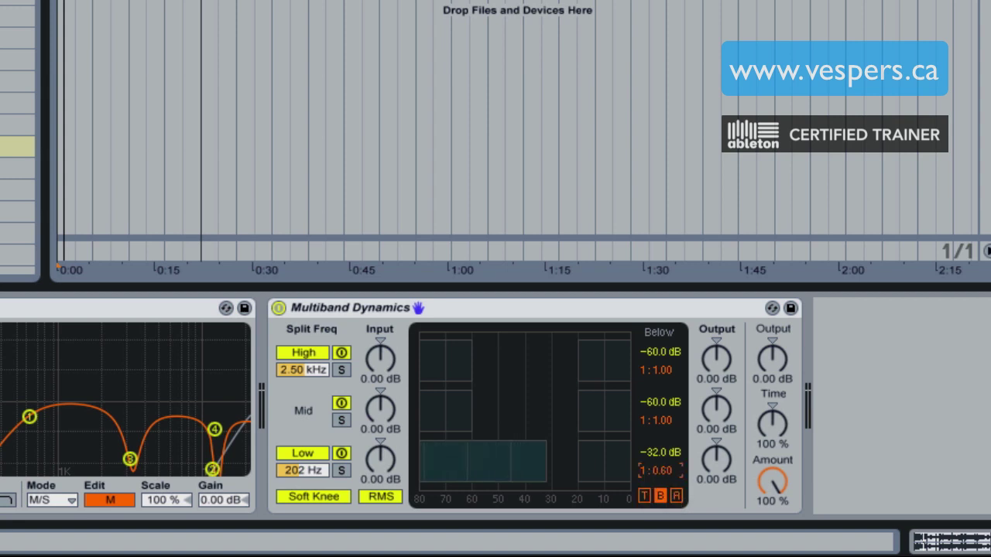
- Set the low band's Below ratio to 1:0.25 and audition the result
mouse_move(660, 471)
left_mouse_down()
mouse_move(660, 441)
mouse_move(660, 472)
left_mouse_up()
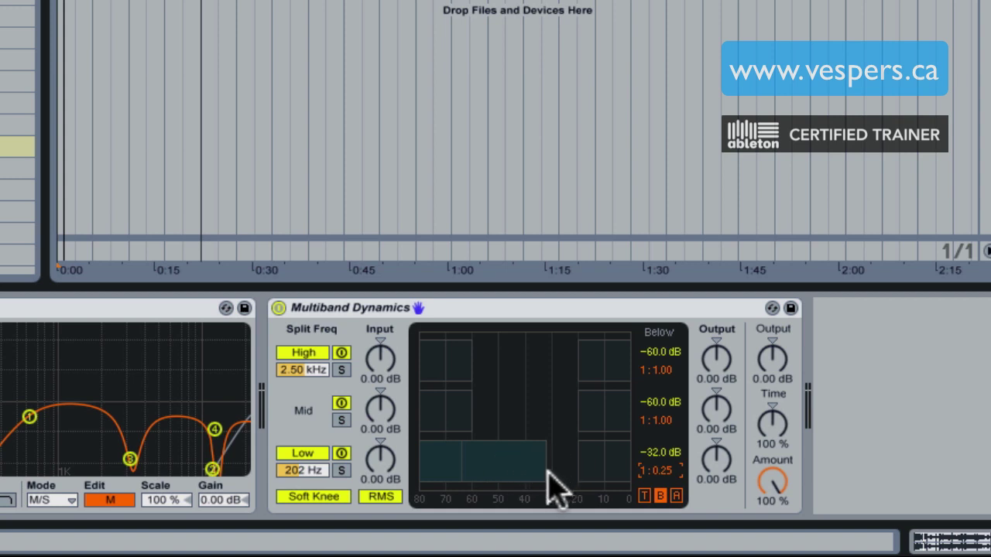
key("space")
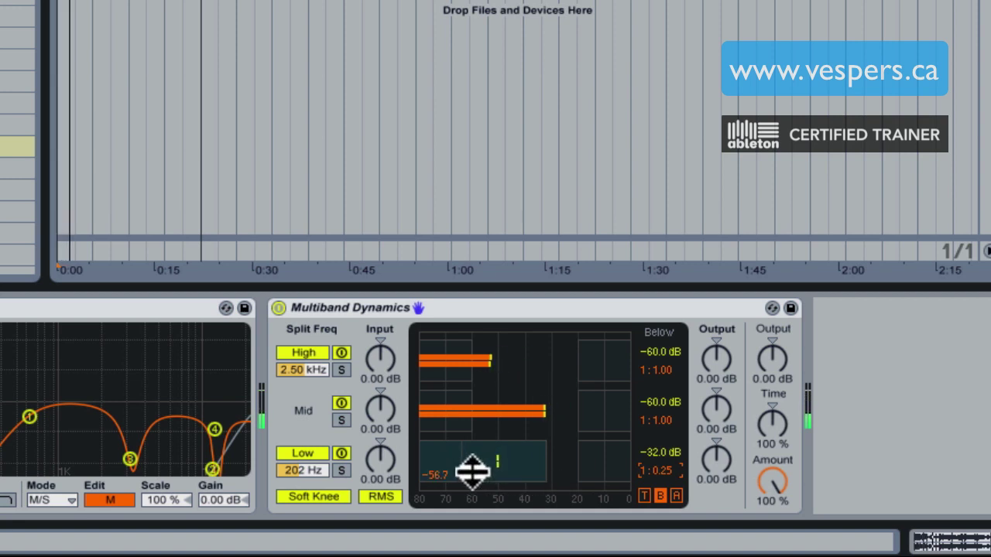
key("space")
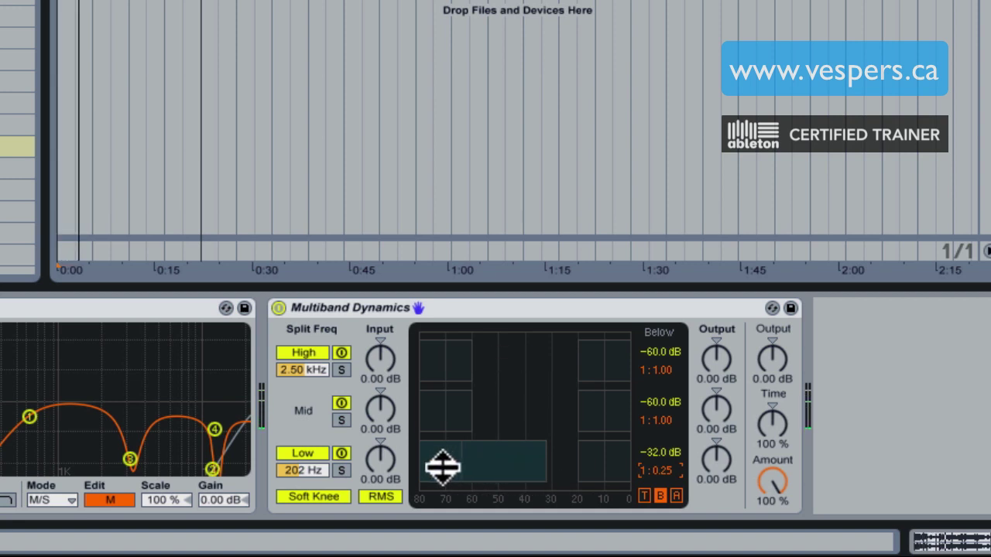
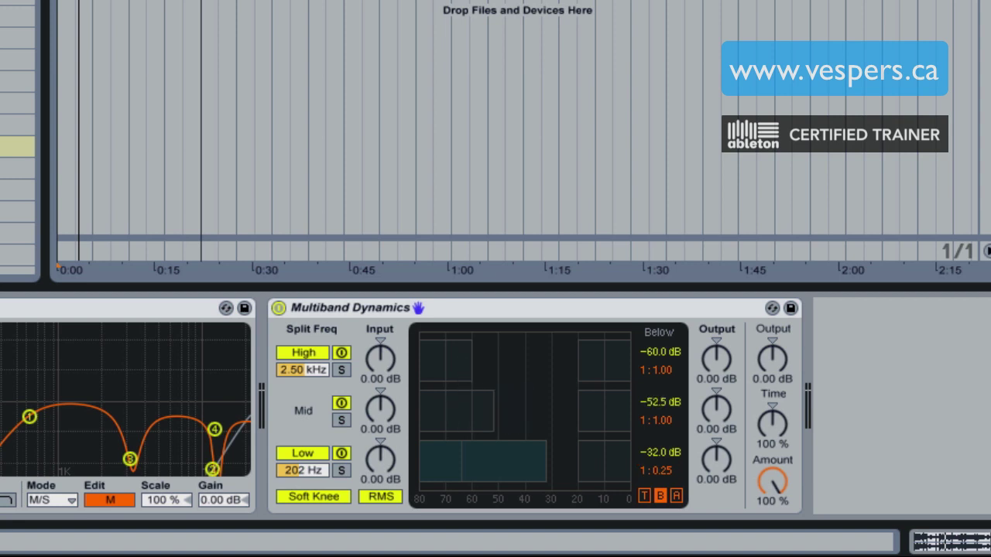
- Set the mid band's Below threshold to -31.2 dB and its ratio to 1:0.25, auditioning the track
key("space")
left_click_drag(519, 410, 550, 410)
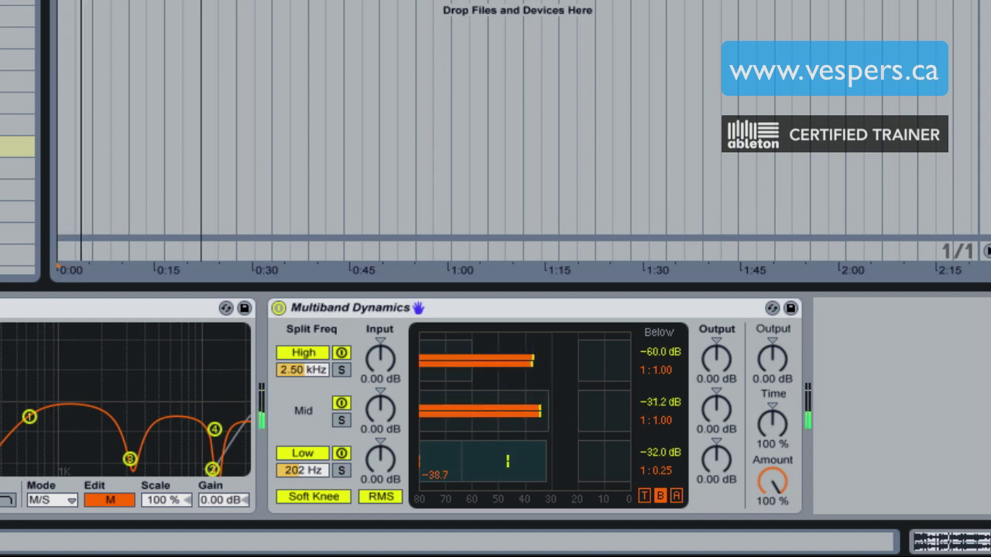
key("space")
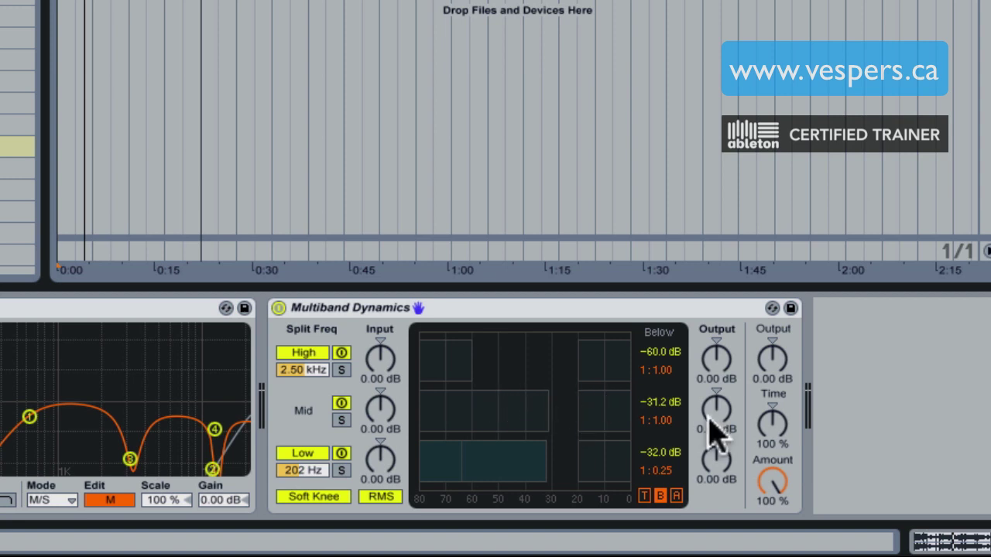
left_click_drag(663, 420, 663, 387)
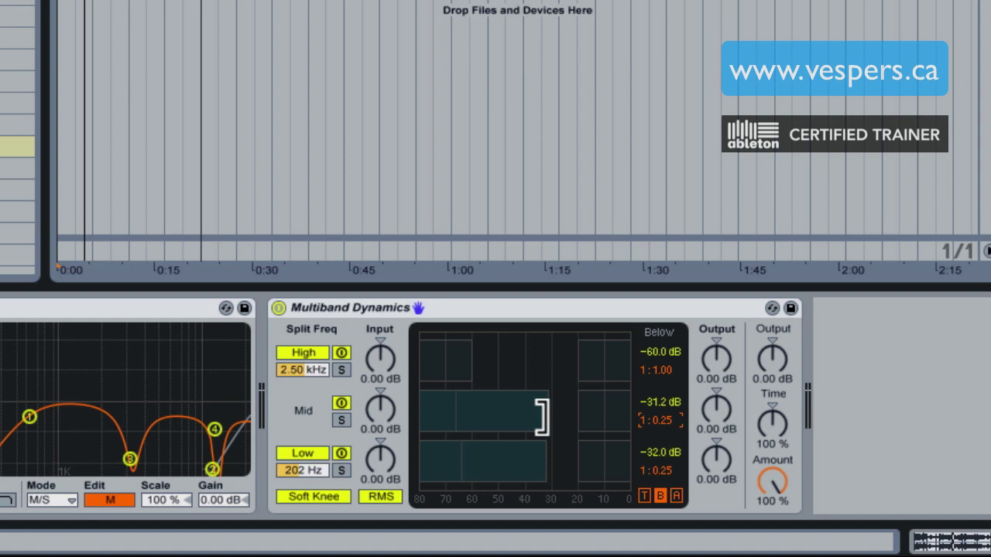
key("space")
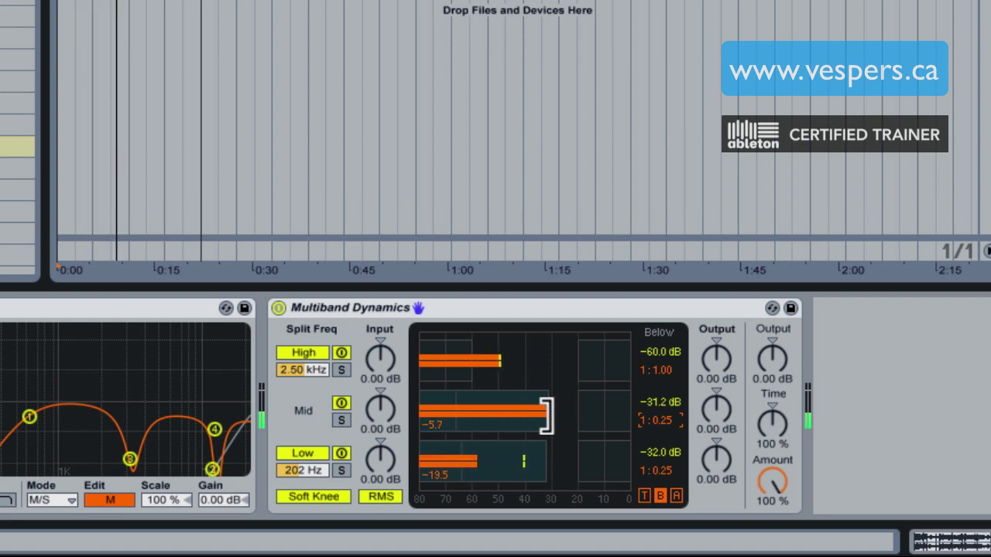
key("space")
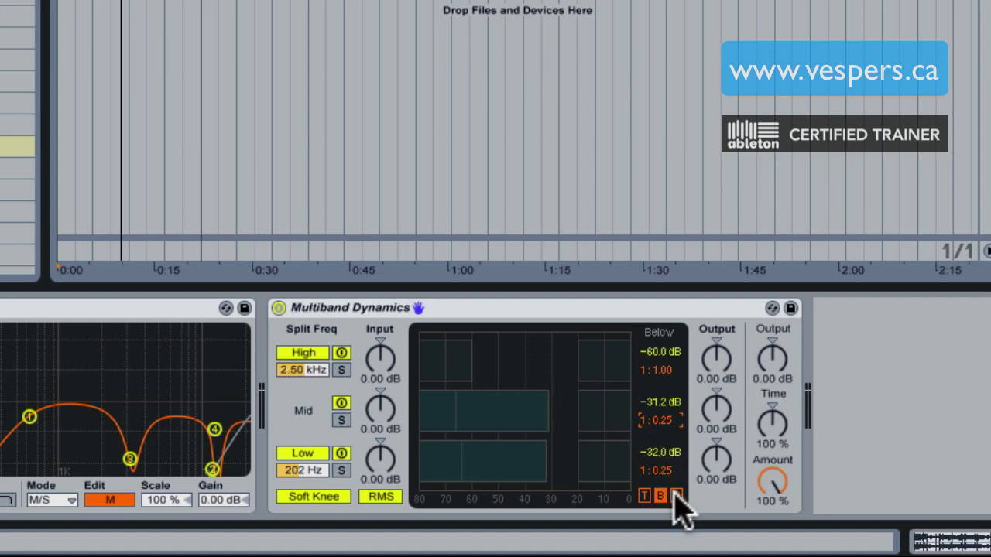
- Show the attack and release times in Multiband Dynamics and set the mid band's release to 259 ms
left_click(643, 496)
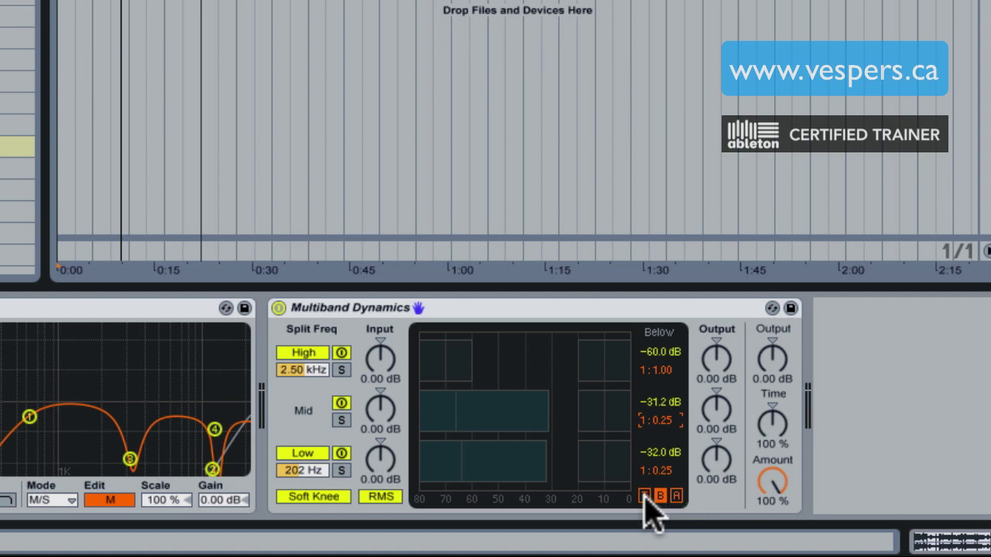
left_click(644, 496)
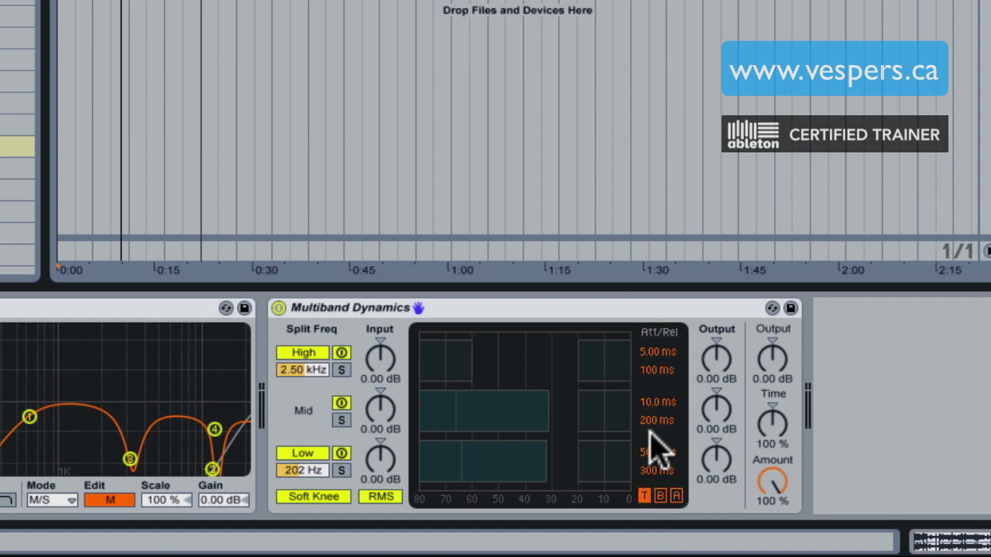
left_click_drag(655, 425, 655, 464)
left_click_drag(659, 420, 654, 416)
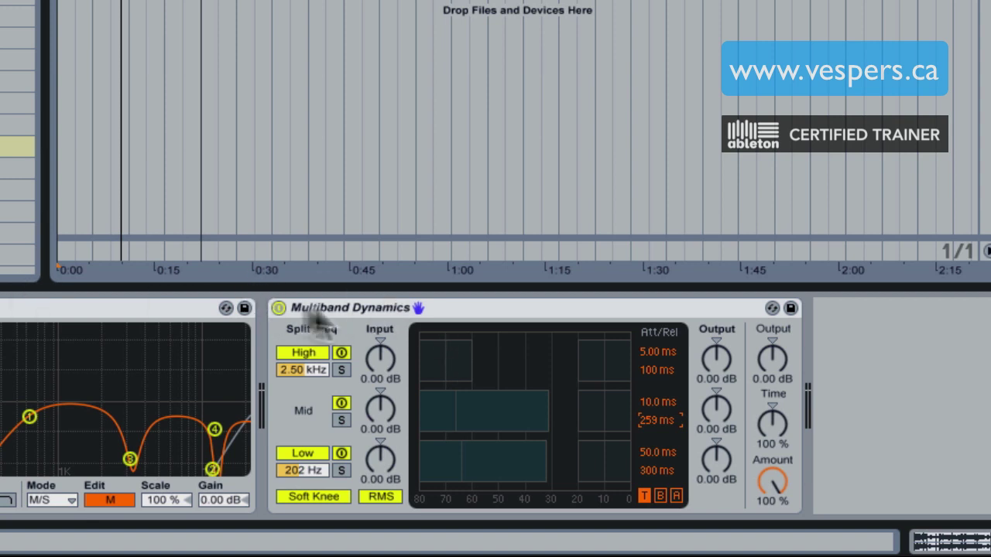
- Group EQ Eight and Multiband Dynamics into an Audio Effect Rack
left_click(367, 314)
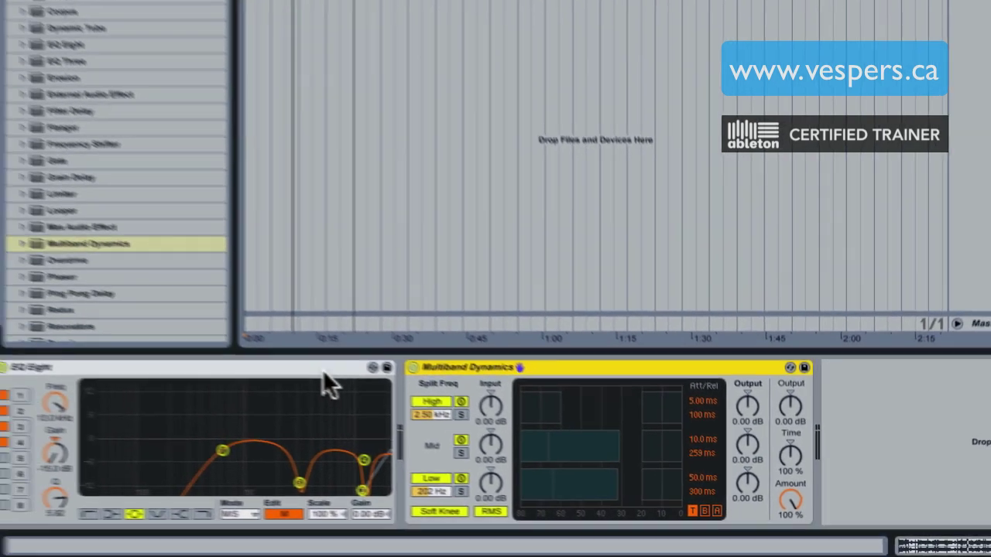
left_click(163, 312)
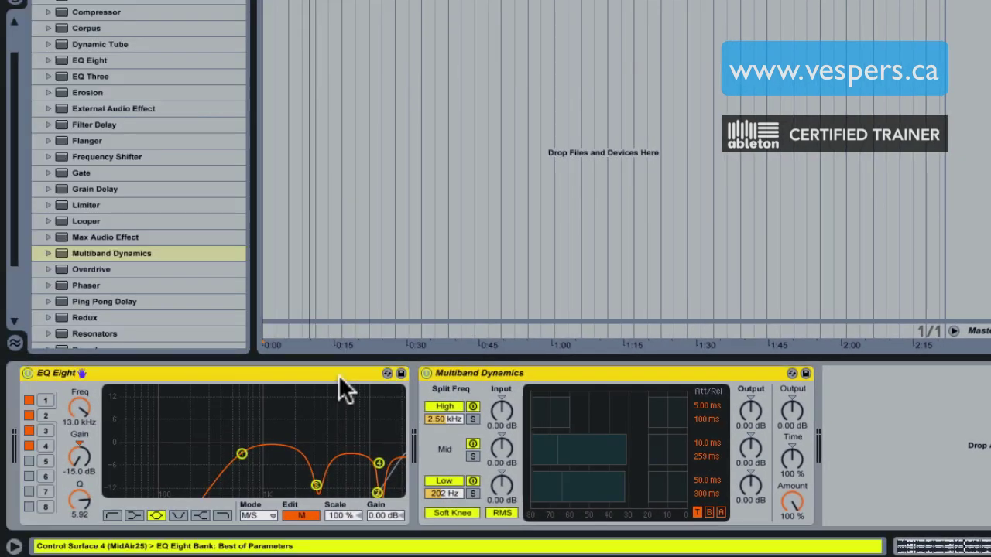
key("super+g")
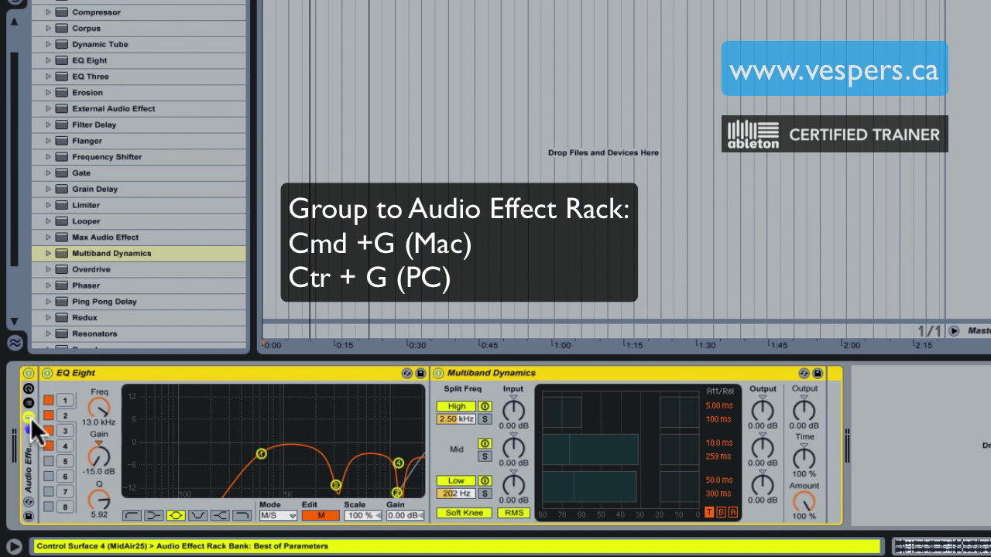
- Switch the whole effect rack off and on around playback to compare the original and processed audio, leaving it enabled
left_click(27, 372)
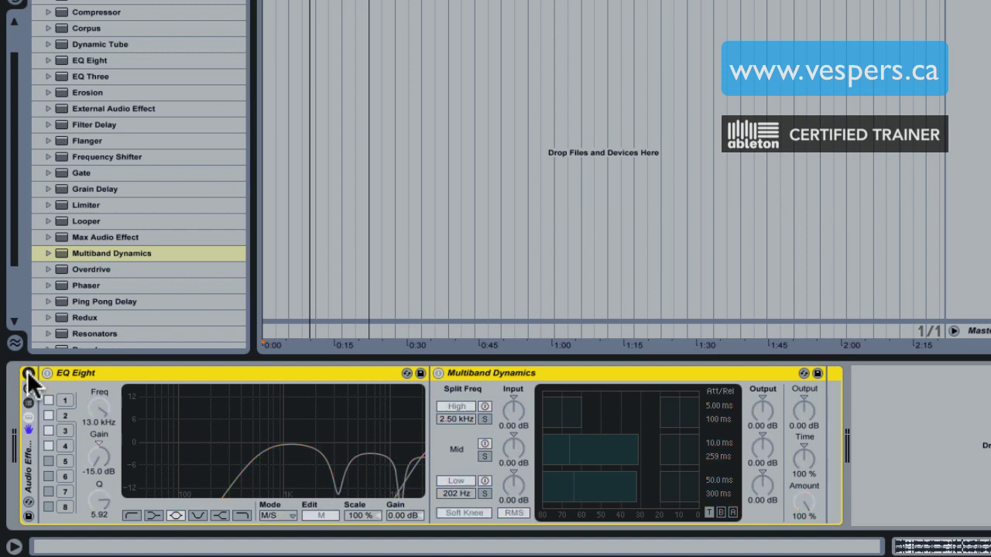
key("space")
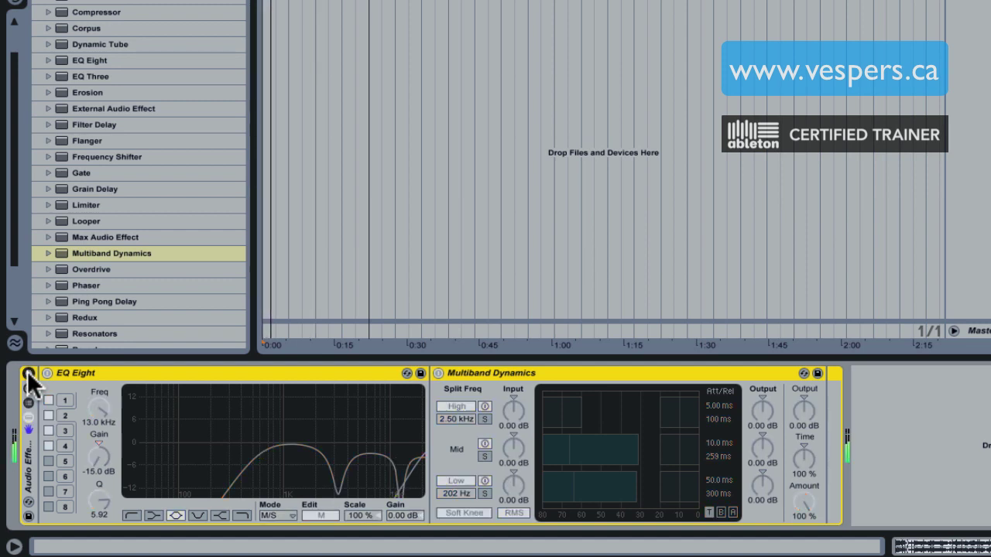
left_click(27, 372)
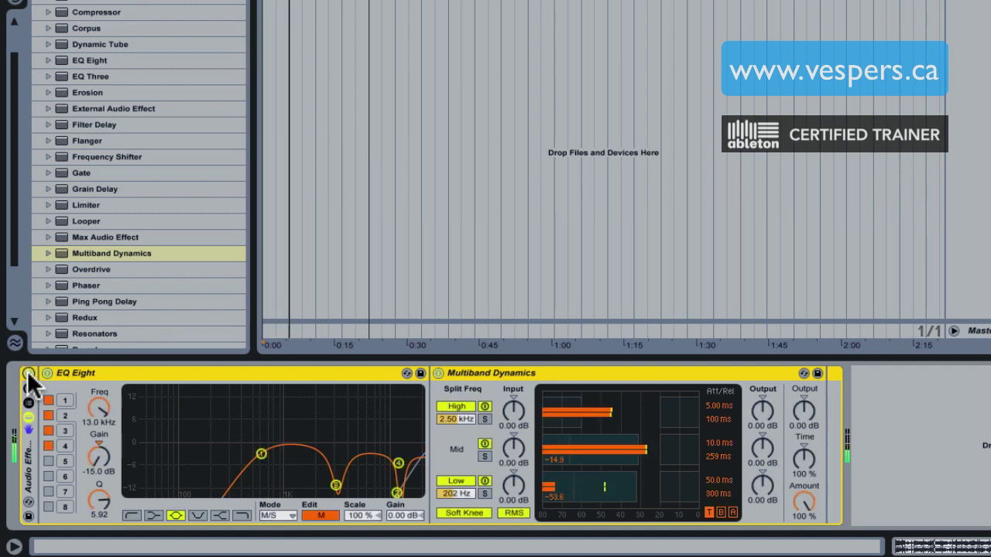
left_click(27, 372)
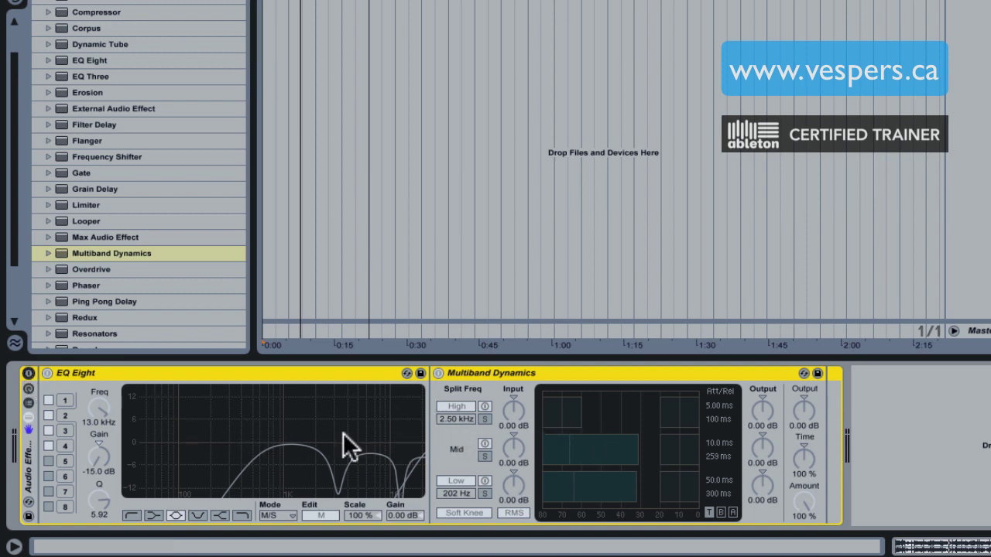
left_click(29, 370)
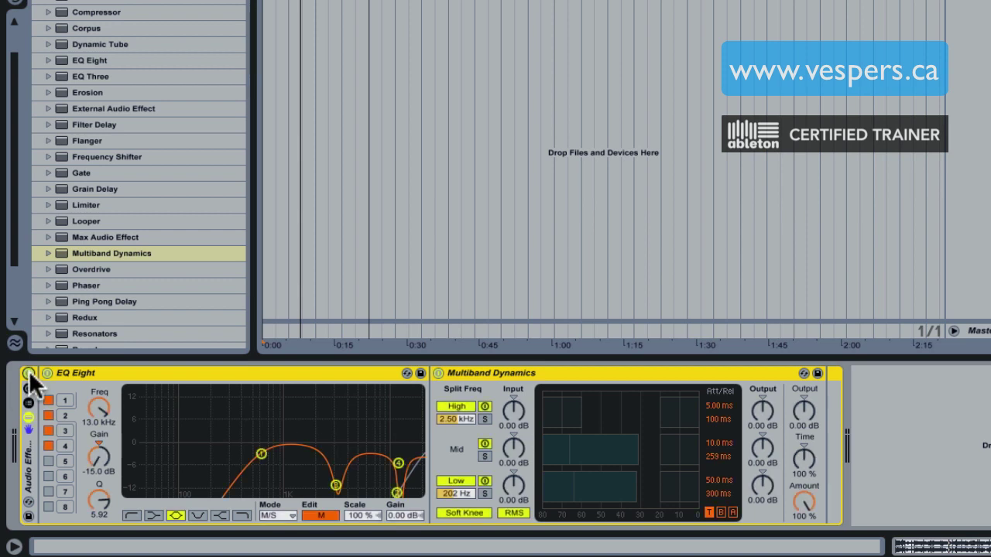
- Show the rack's chain list, rename the existing chain Wet, and create a second, empty chain named Dry
left_click(28, 402)
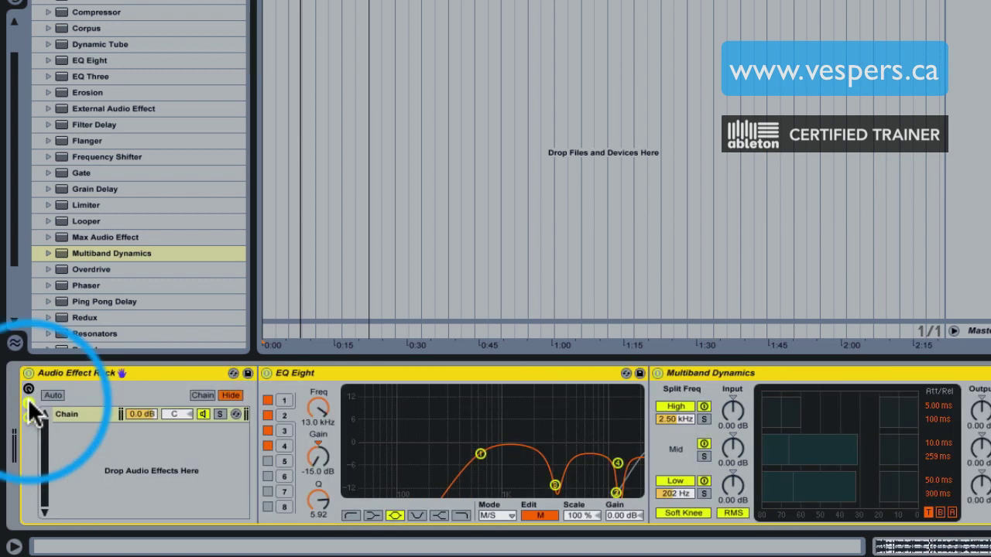
left_click(83, 412)
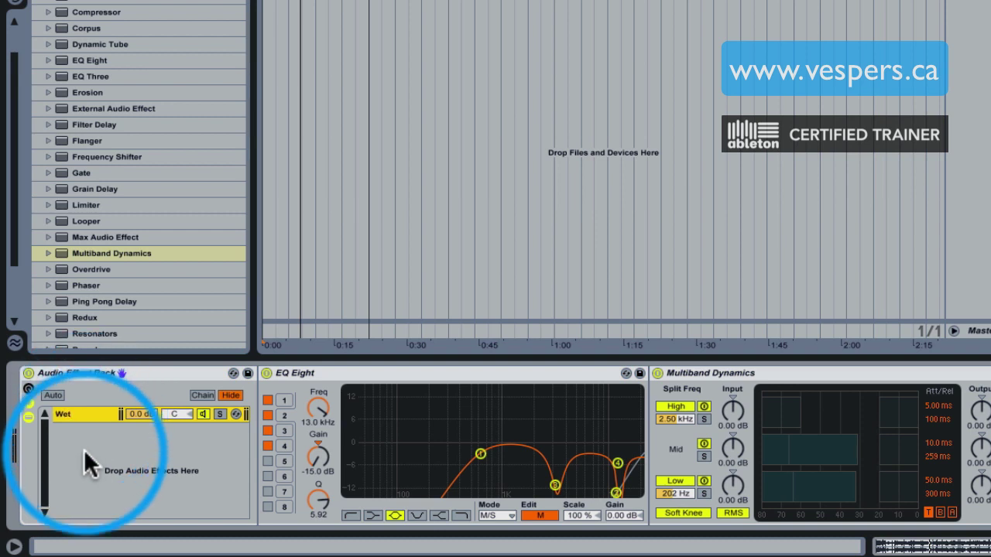
right_click(84, 449)
left_click(109, 458)
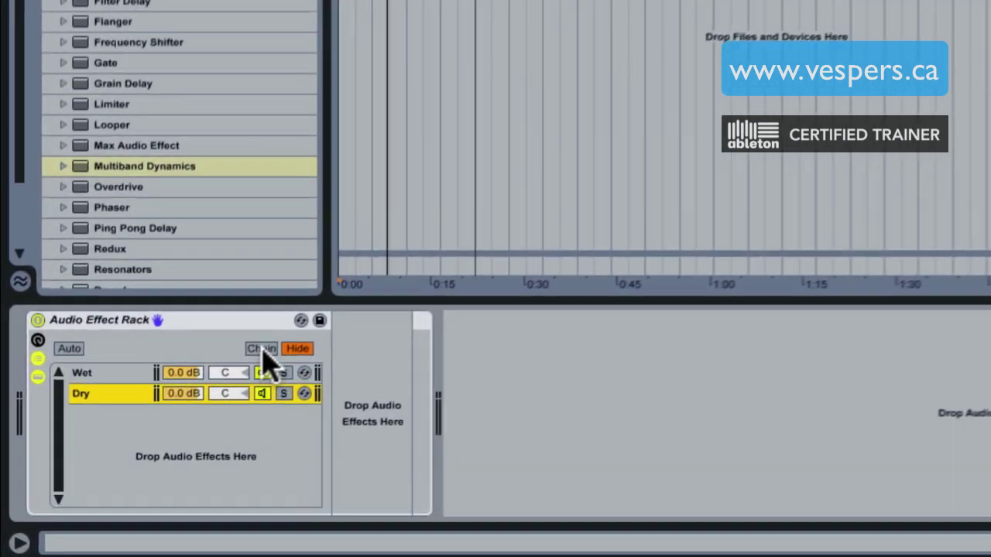
- Show the chain zones, extend Wet and Dry across 0 to 127, and crossfade them with Wet fading in and Dry fading out over the full range
left_click(202, 395)
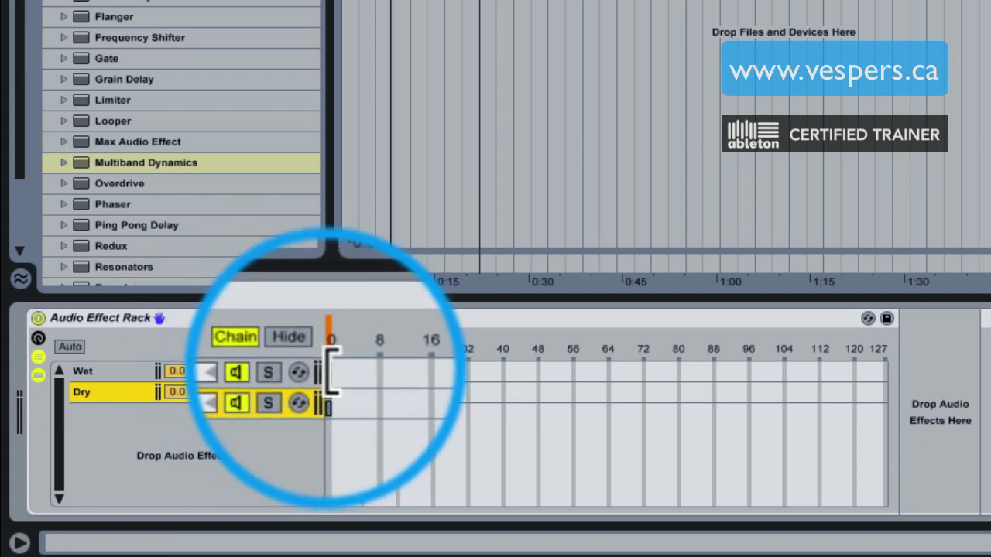
left_click_drag(333, 372, 882, 398)
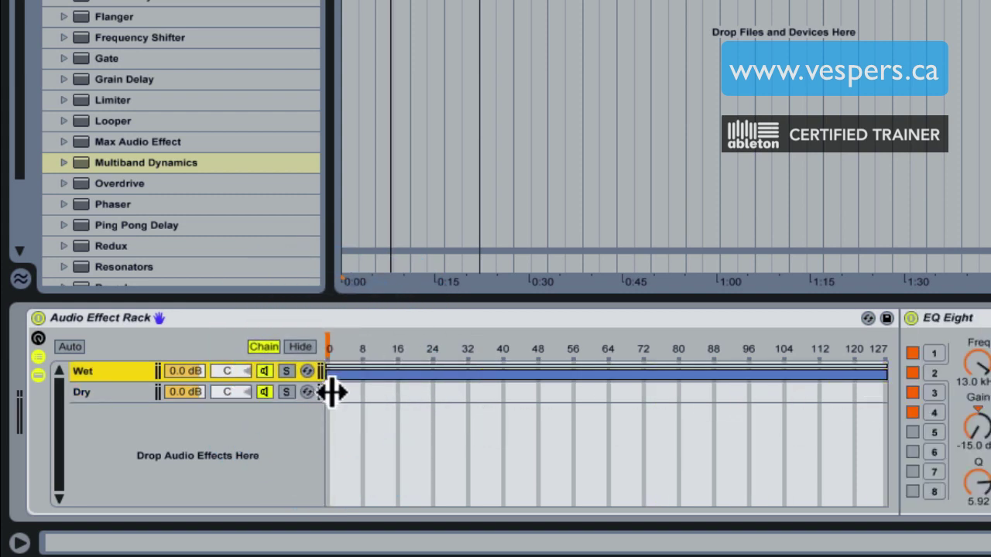
left_click_drag(328, 393, 988, 416)
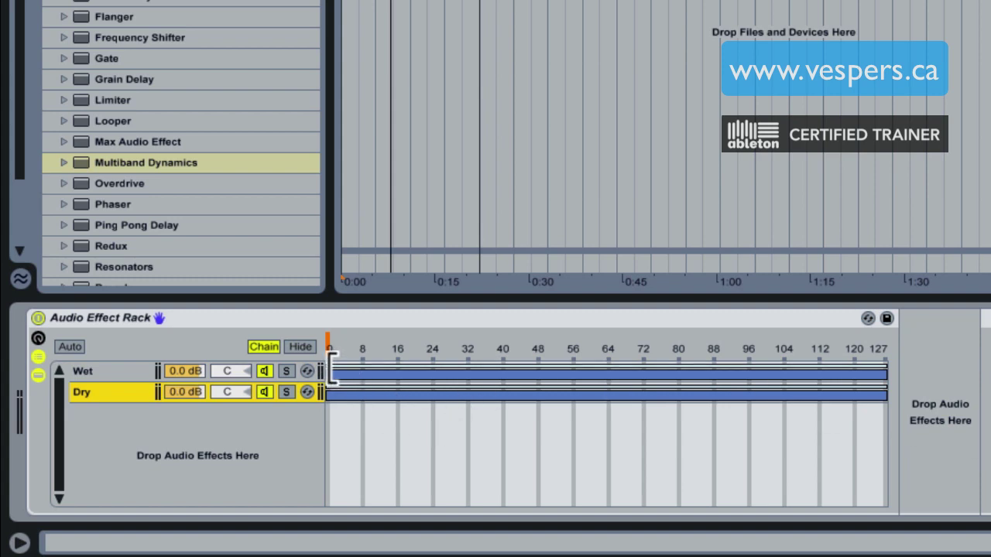
left_click_drag(329, 371, 858, 373)
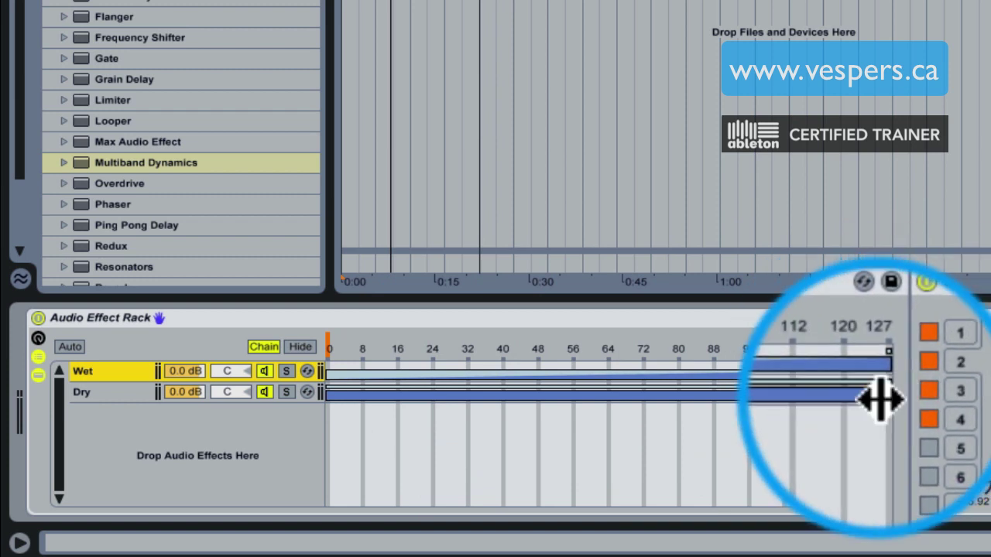
left_click_drag(881, 396, 328, 390)
- Sweep the chain selector back and forth between 0 and 127, including during playback, to compare dry and wet blends, leaving it at about 67
left_click(327, 345)
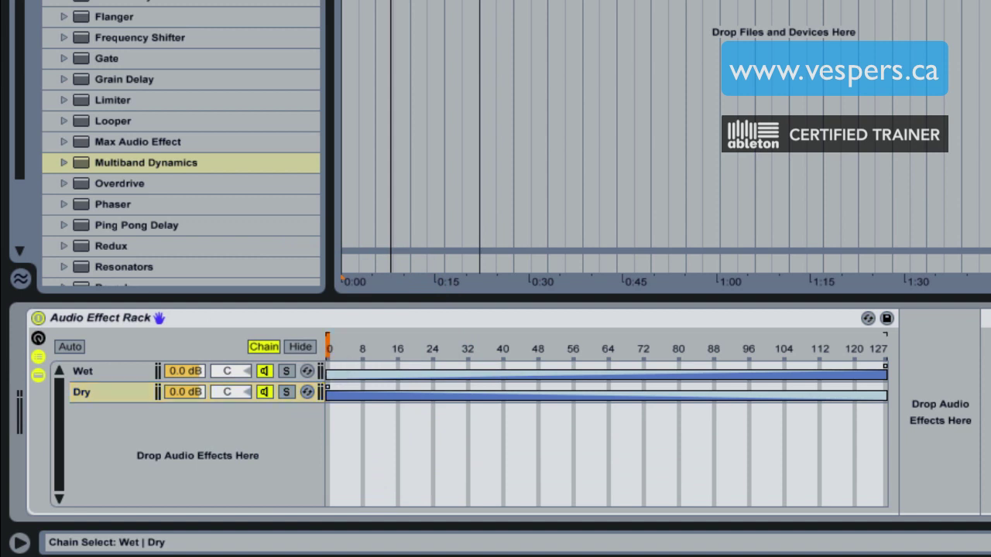
left_click_drag(341, 346, 452, 346)
left_click_drag(604, 346, 686, 346)
mouse_move(600, 345)
left_mouse_down()
mouse_move(736, 346)
mouse_move(367, 346)
left_mouse_up()
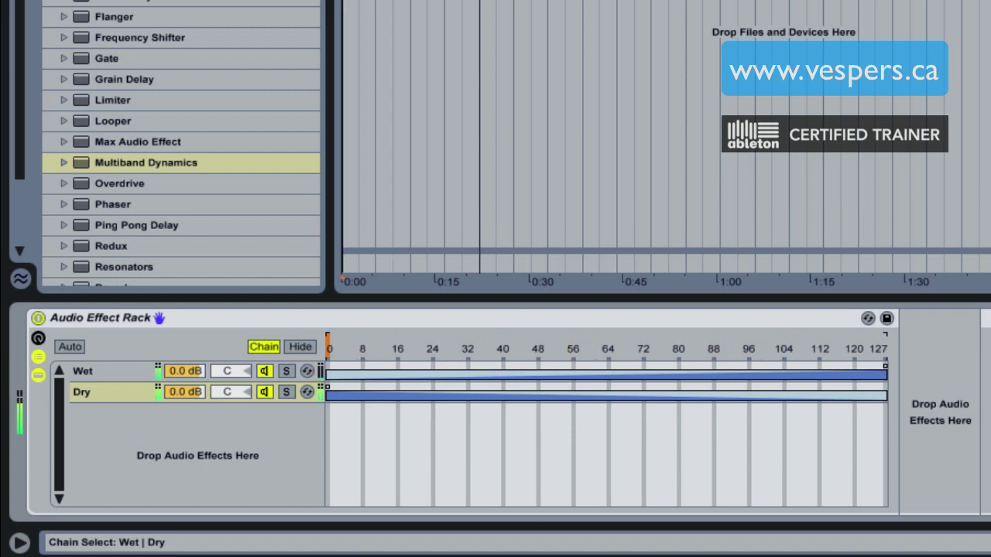
mouse_move(328, 346)
left_mouse_down()
mouse_move(884, 346)
mouse_move(890, 371)
left_mouse_up()
left_click_drag(884, 337, 569, 340)
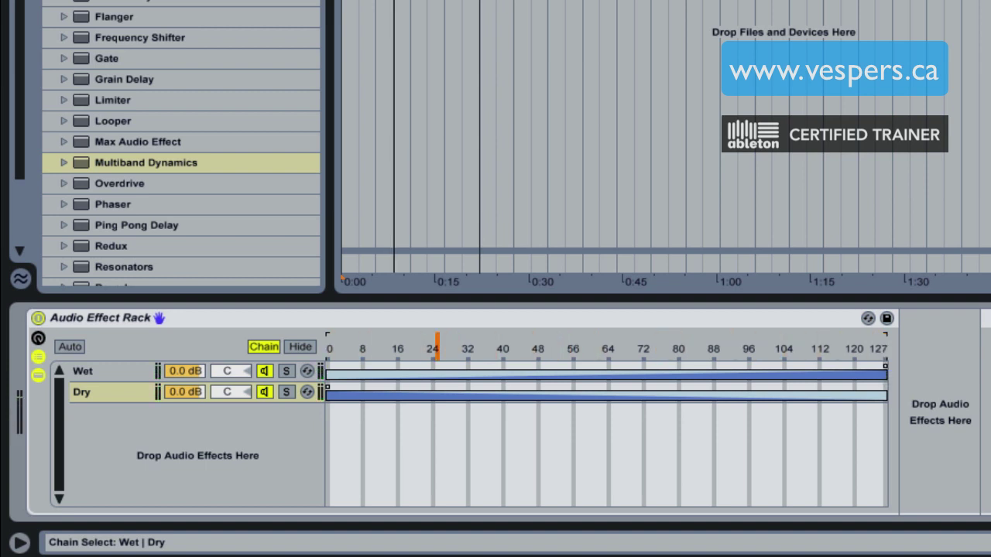
left_click_drag(344, 346, 797, 346)
left_click_drag(398, 346, 857, 346)
left_click_drag(638, 348, 622, 357)
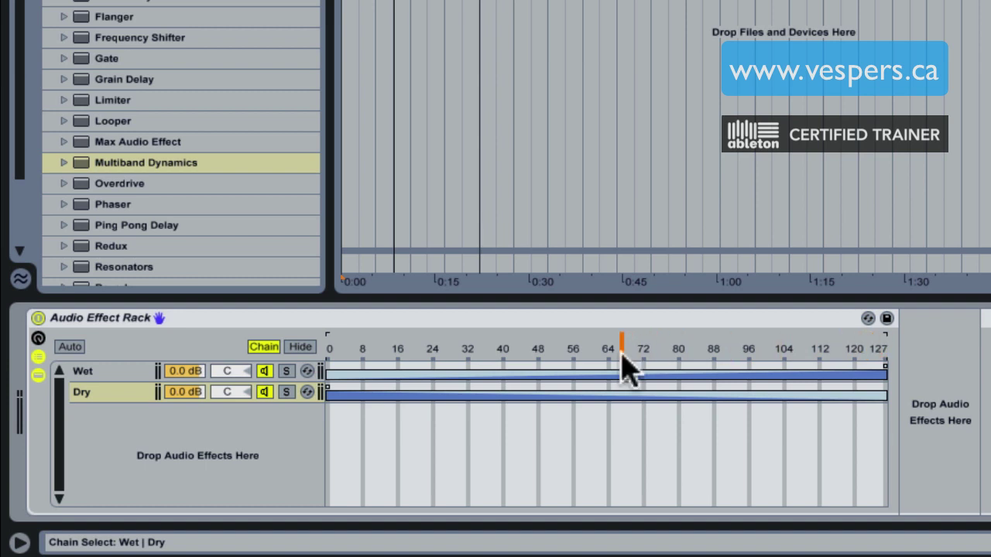